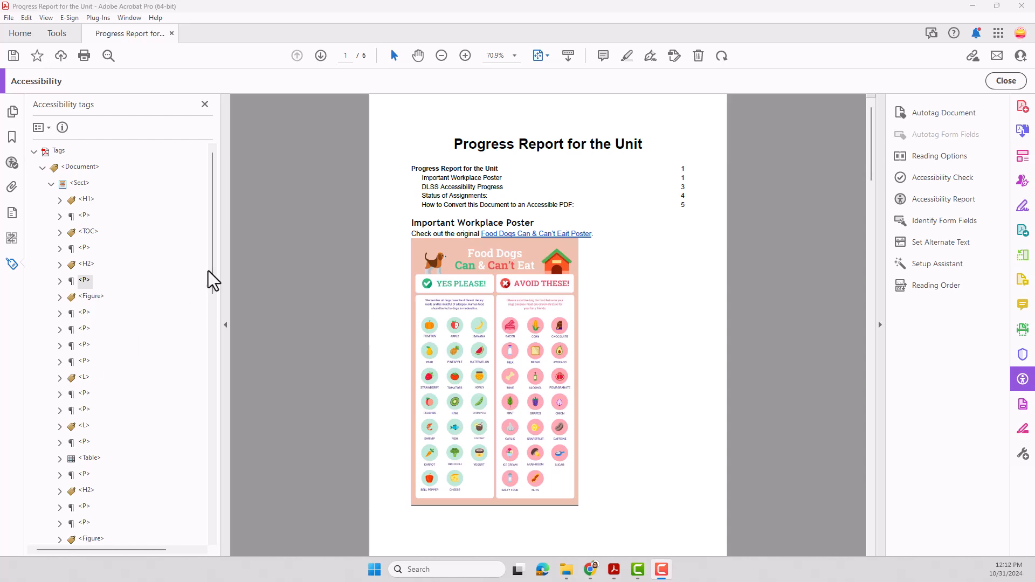
Select the <P> tag for the "Check out the original" sentence to highlight that paragraph on the page.
left_click(85, 280)
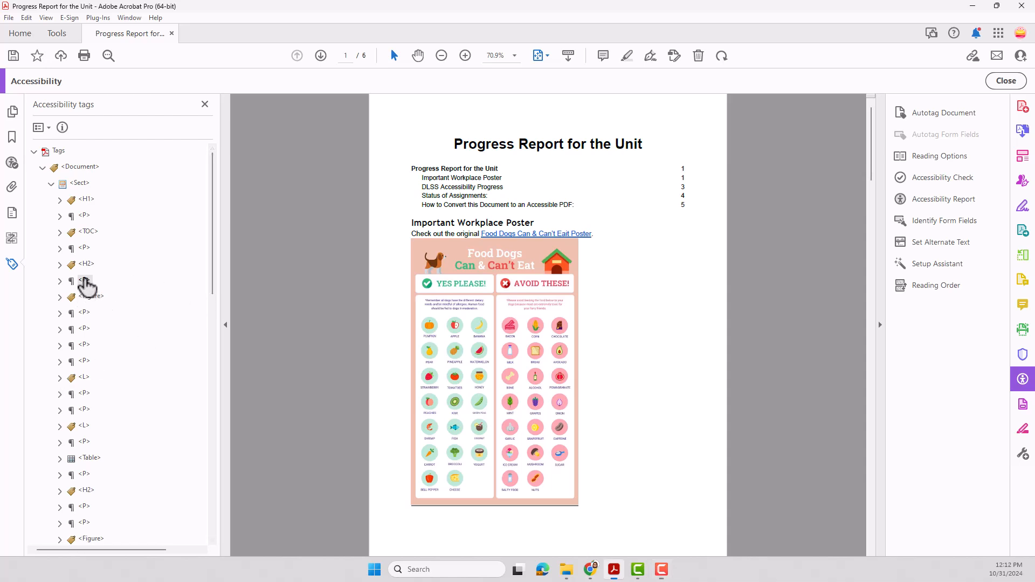
left_click_drag(85, 282, 592, 234)
left_click(85, 281)
left_click(84, 281)
left_click(86, 311)
left_click(84, 280)
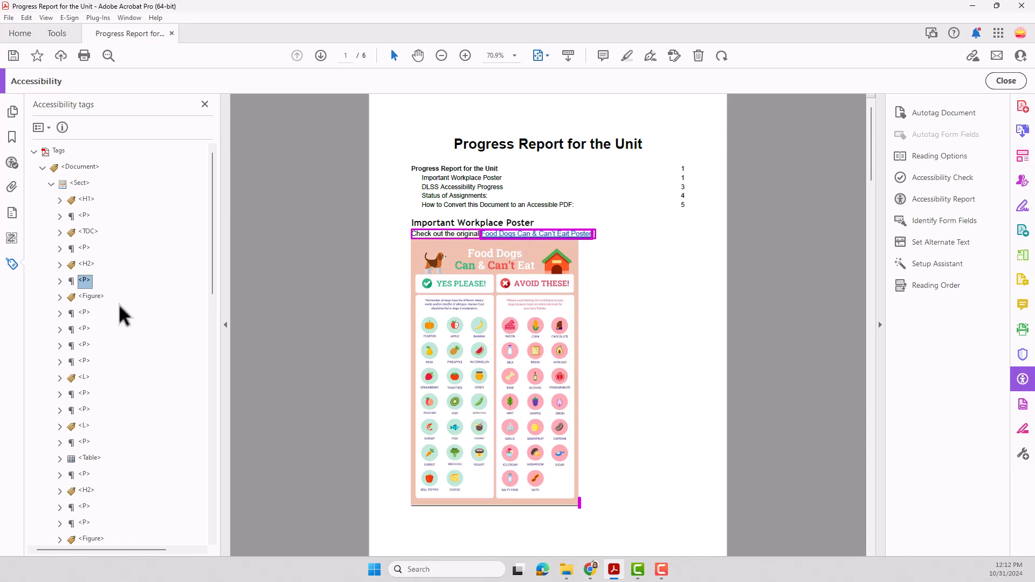
Expand the tag of the poster sentence and the <Link> tag nested inside it.
left_click(60, 280)
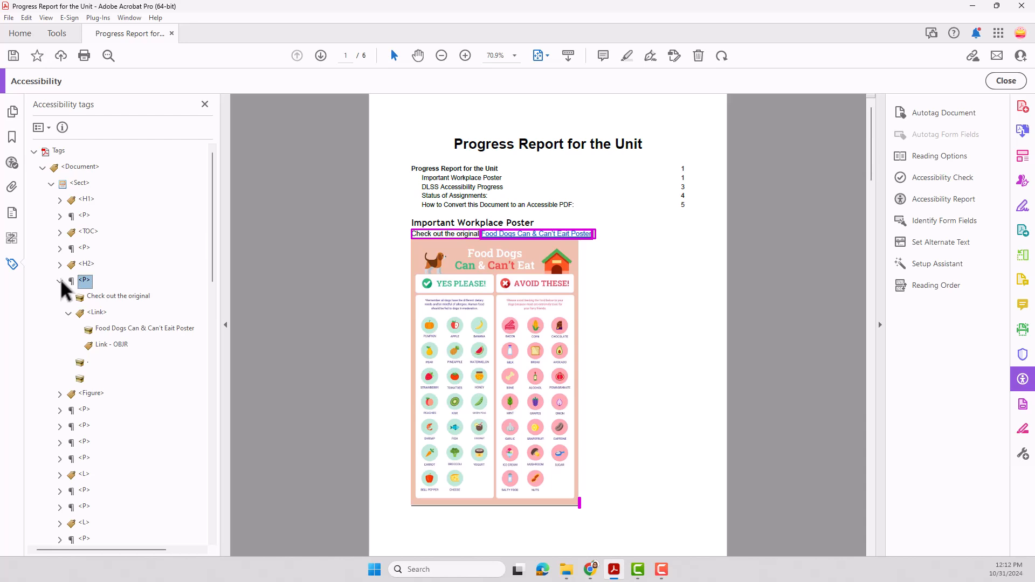
left_click(68, 313)
left_click(95, 313)
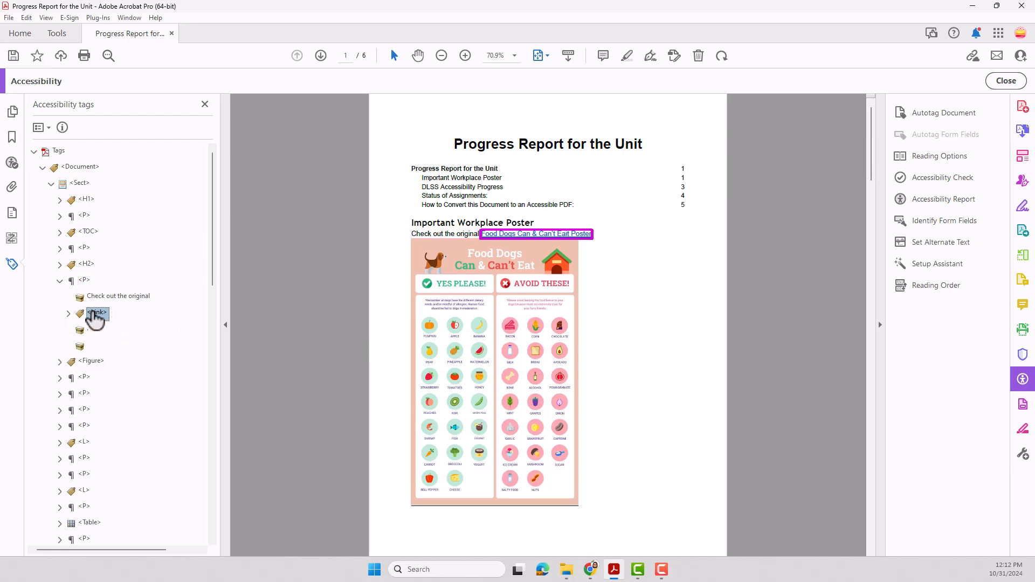
left_click(68, 313)
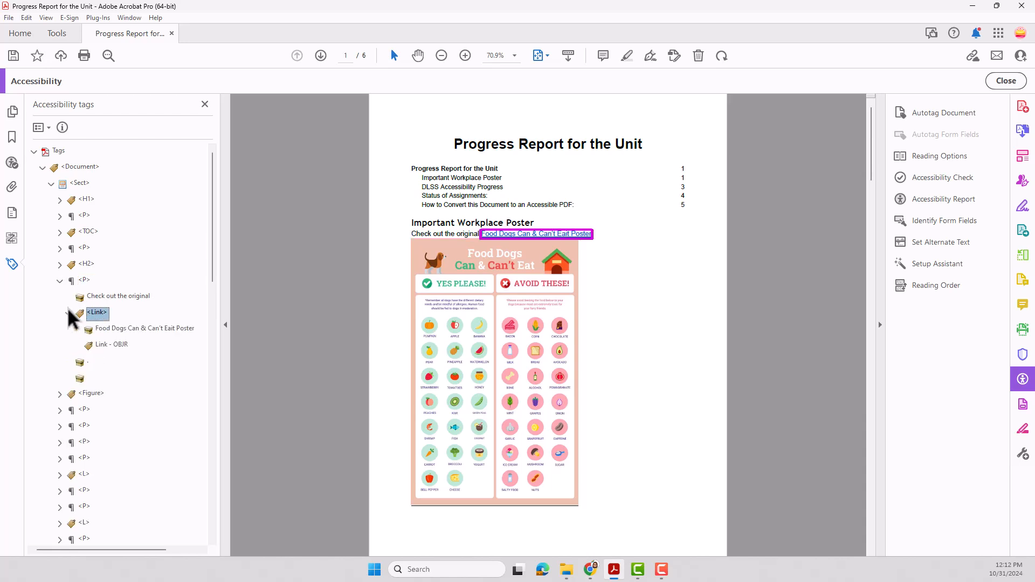
Examine the link's text and Link - OBJR tags, and test the poster link on the page without connecting to the site.
left_click(100, 330)
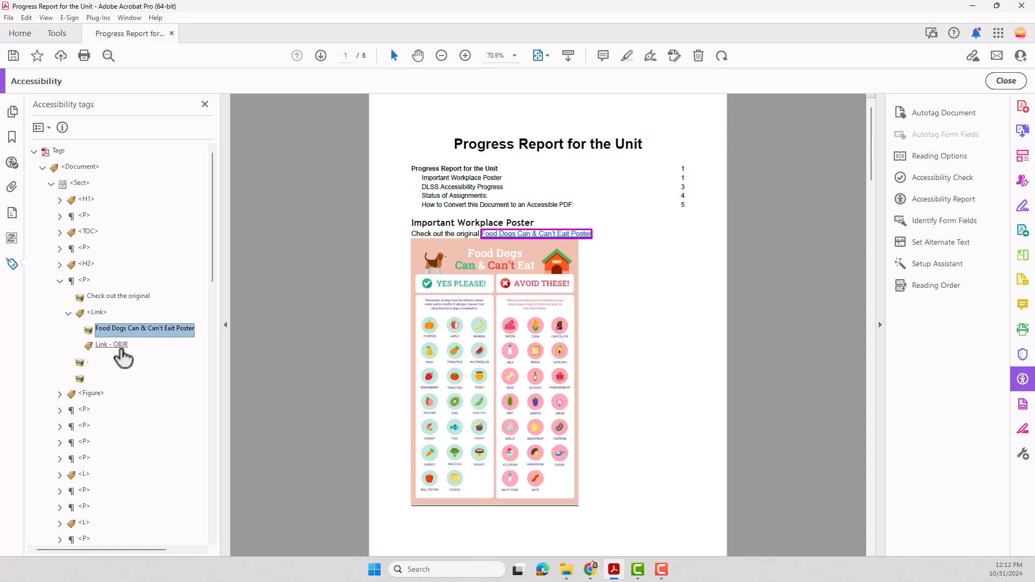
left_click(114, 345)
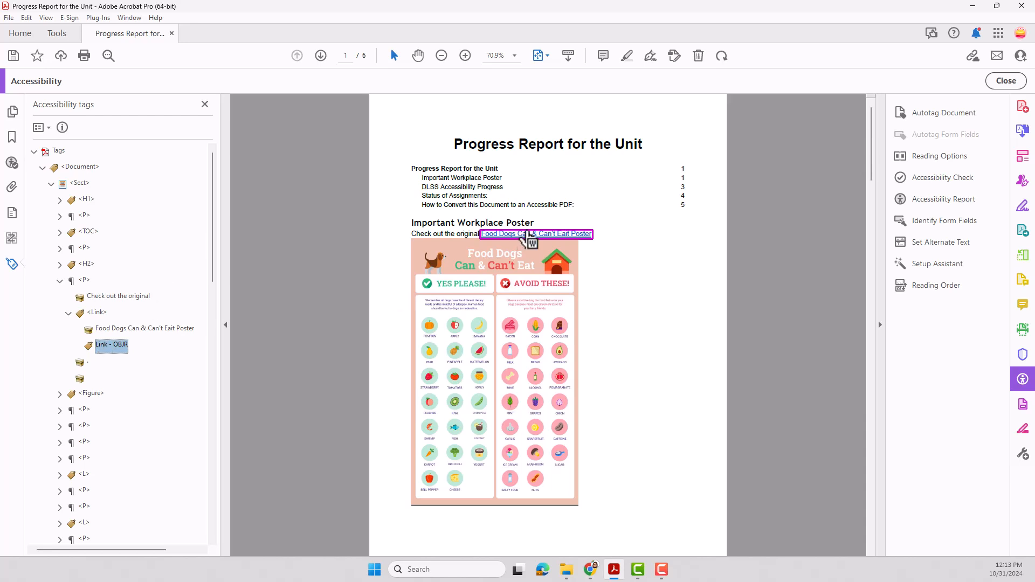
left_click(527, 233)
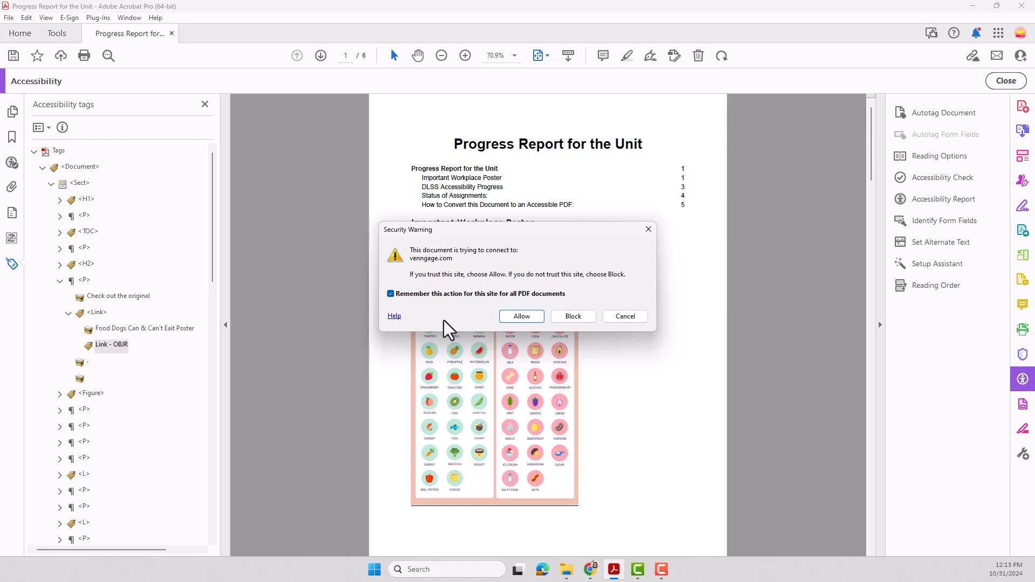
left_click(623, 317)
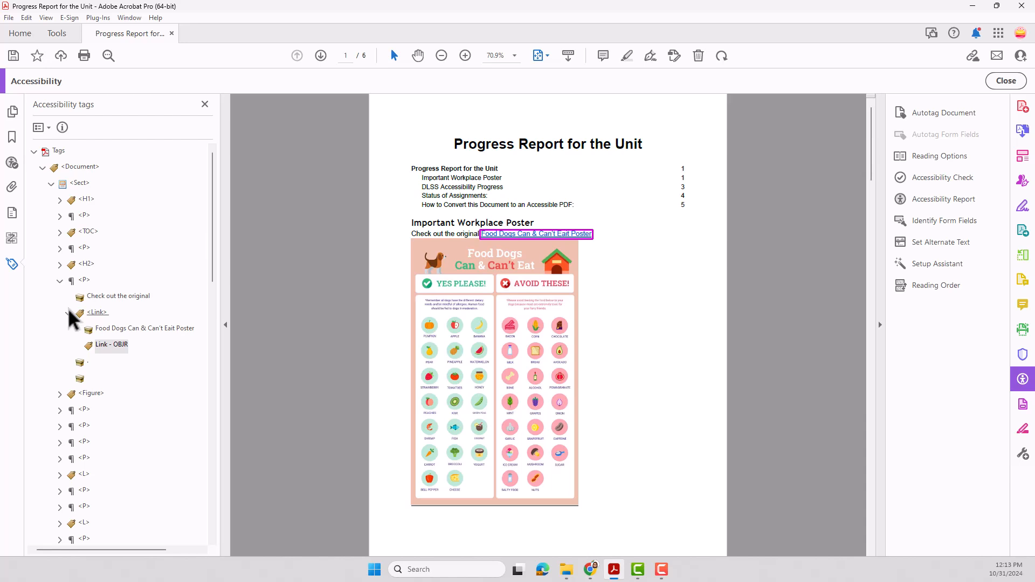
Delete the Link - OBJR tag from the poster's <Link> tag and test the poster link without connecting to the site.
left_click(110, 345)
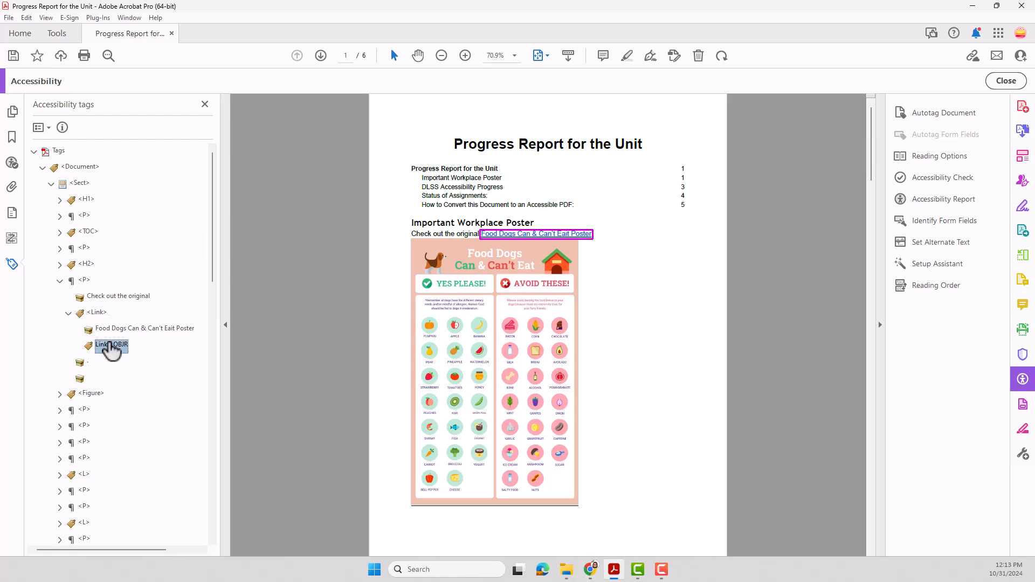
key("Delete")
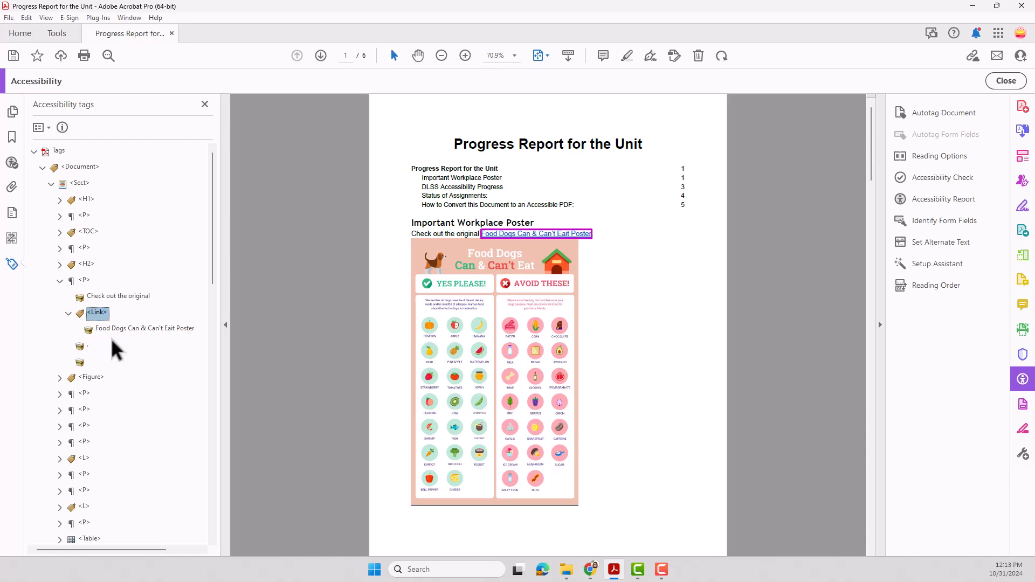
left_click(573, 236)
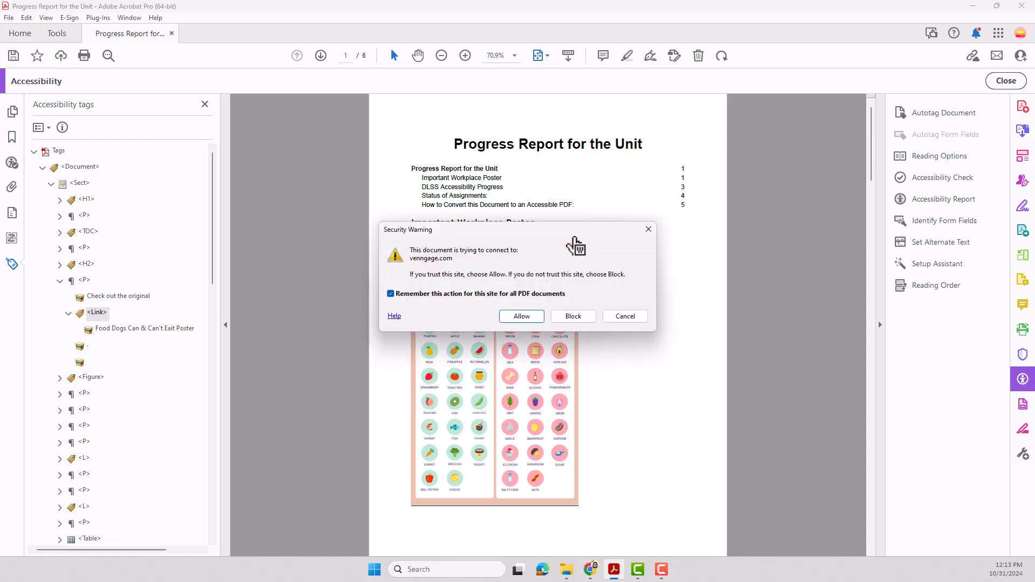
left_click(643, 316)
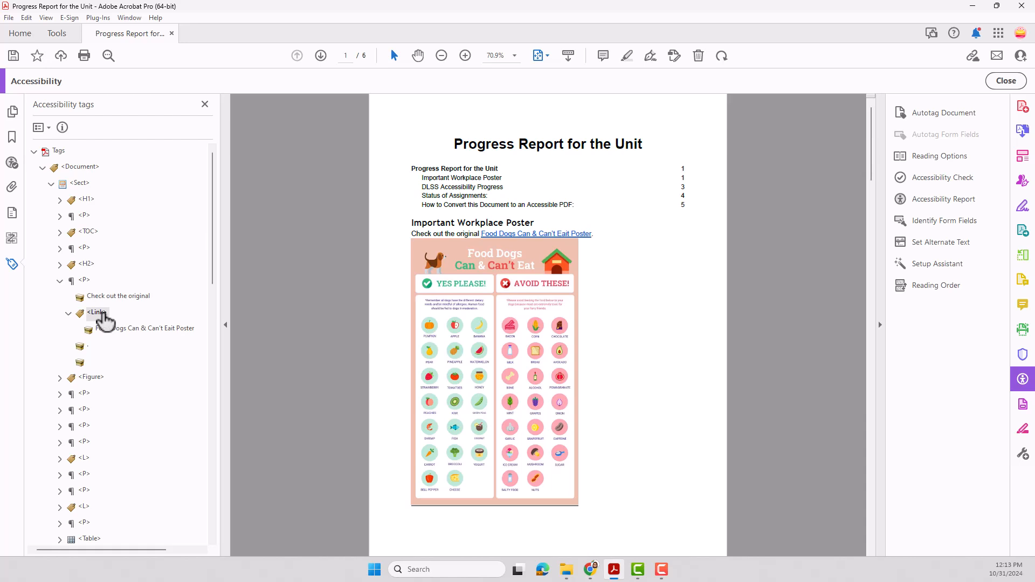
Enter Edit PDF and delete the existing link box over "Food Dogs Can & Can't Eait Poster" with the Add/Edit Web or Document Link tool.
left_click(67, 312)
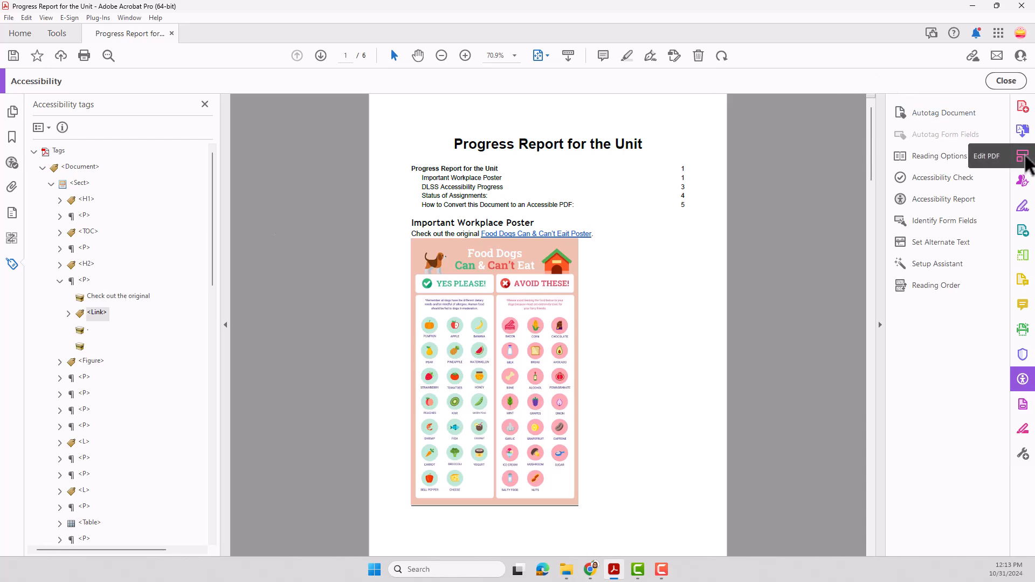
left_click(1026, 157)
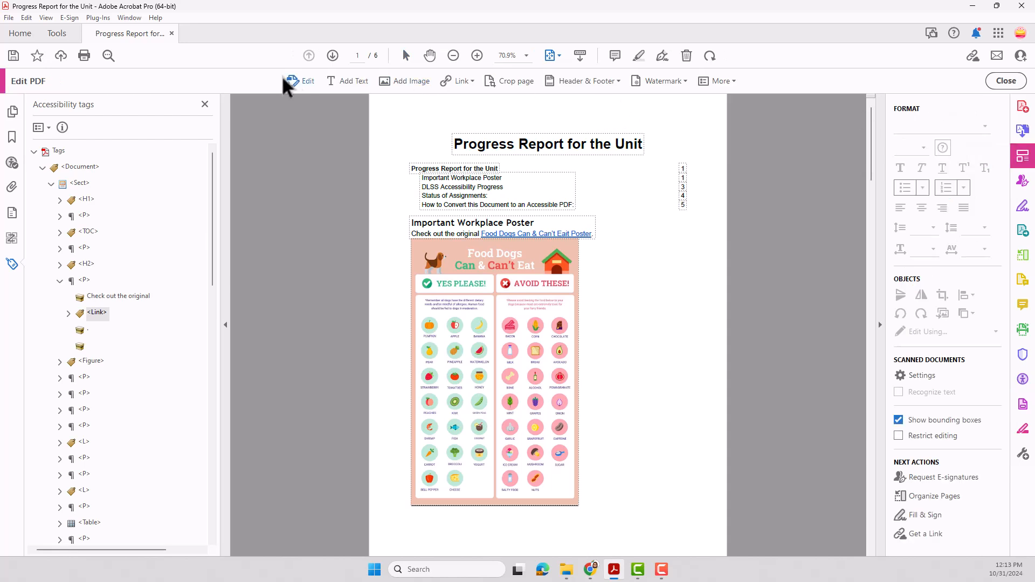
left_click(462, 82)
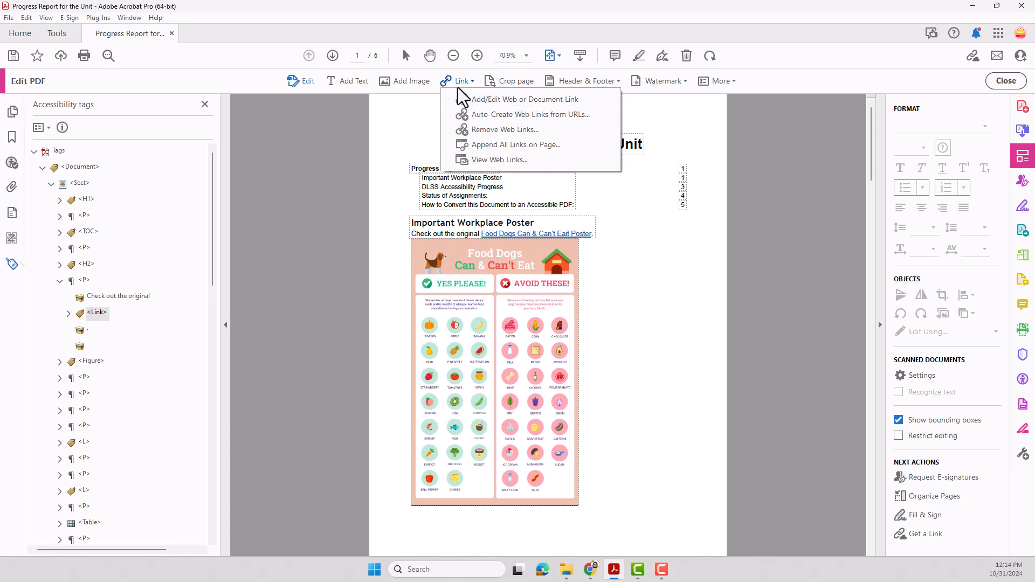
left_click(559, 100)
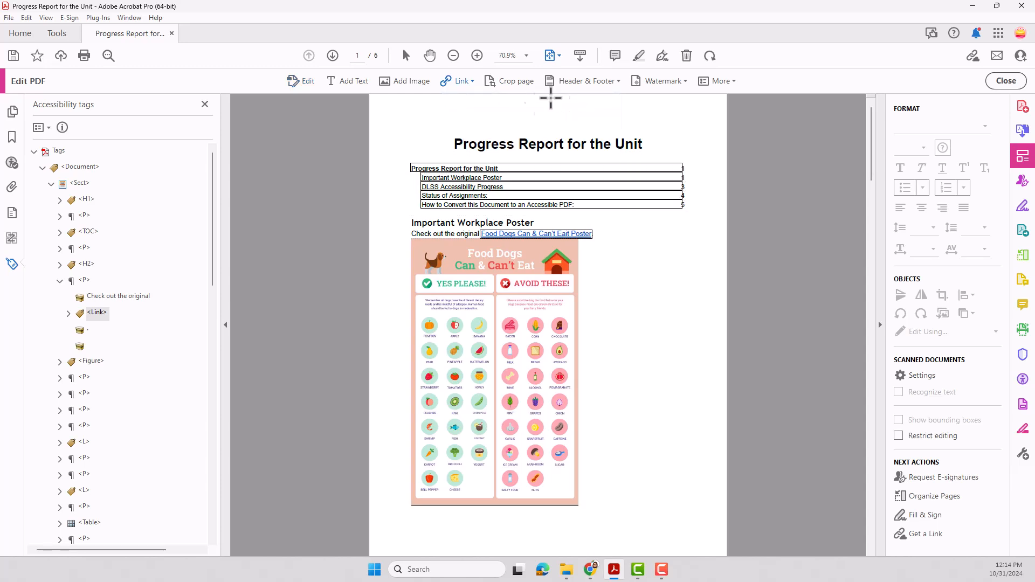
left_click(488, 233)
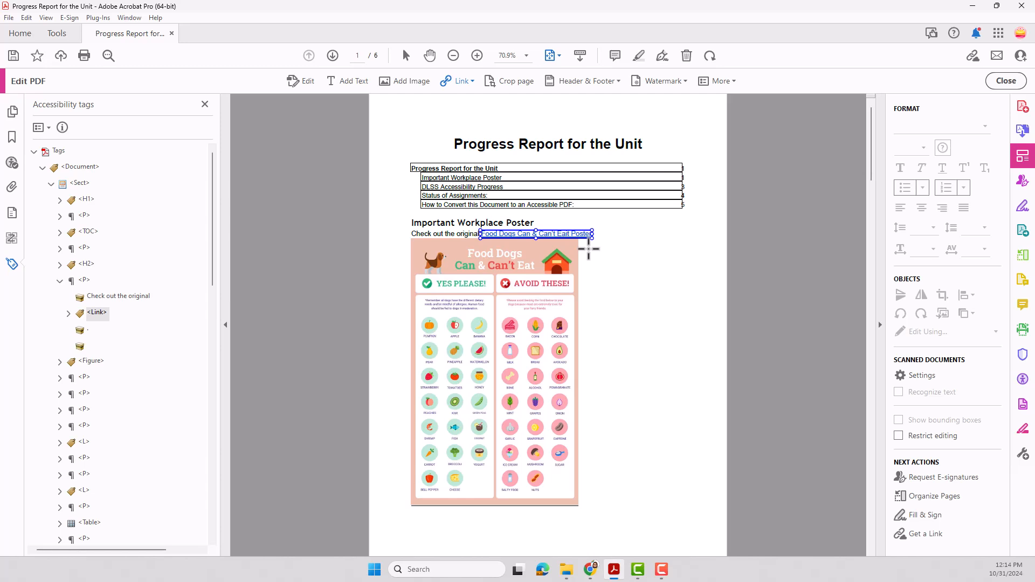
key("Delete")
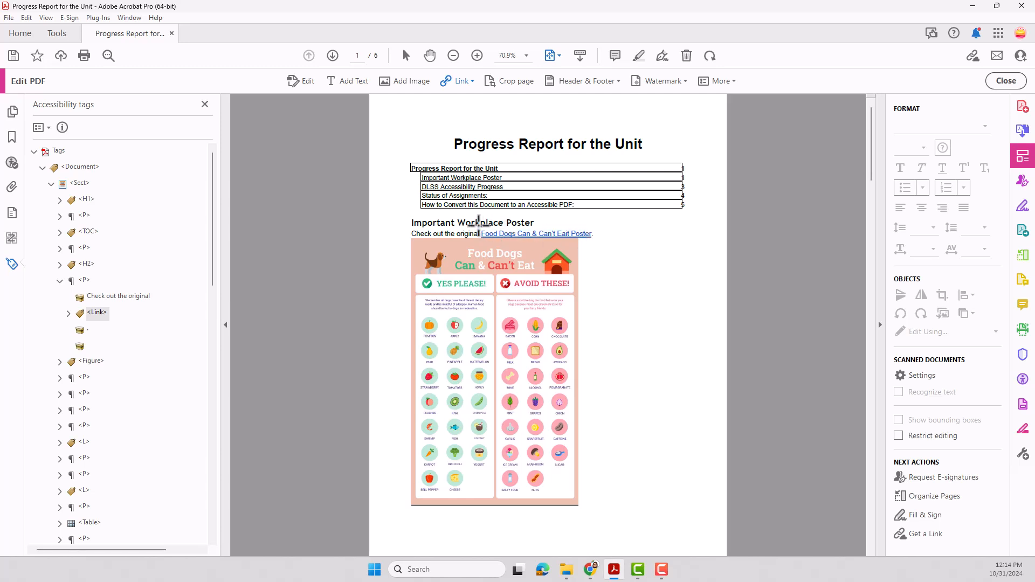
Draw a new link box around the "Food Dogs Can & Can't Eait Poster" text with the action Open a web page.
left_click_drag(479, 228, 490, 237)
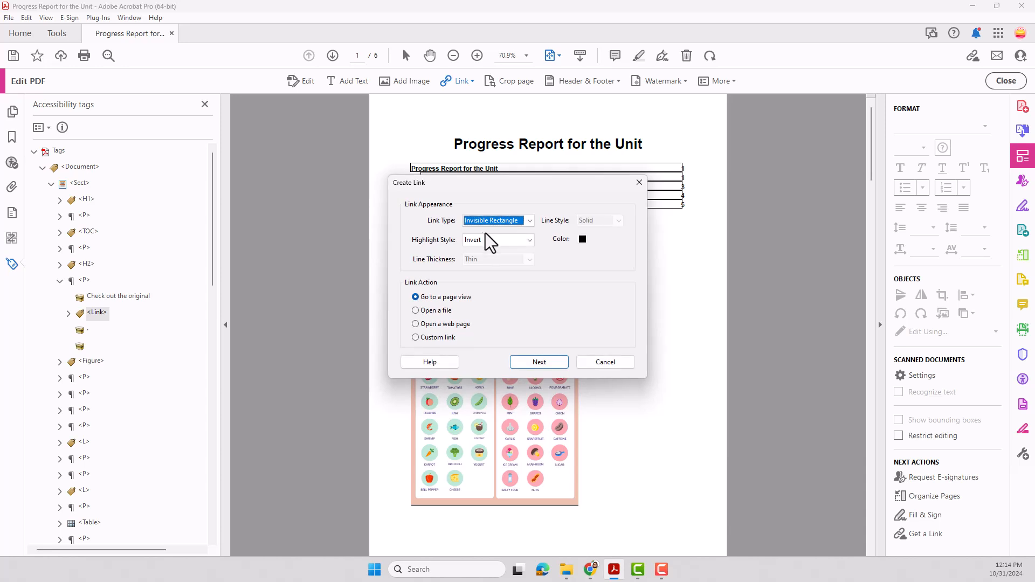
left_click(625, 365)
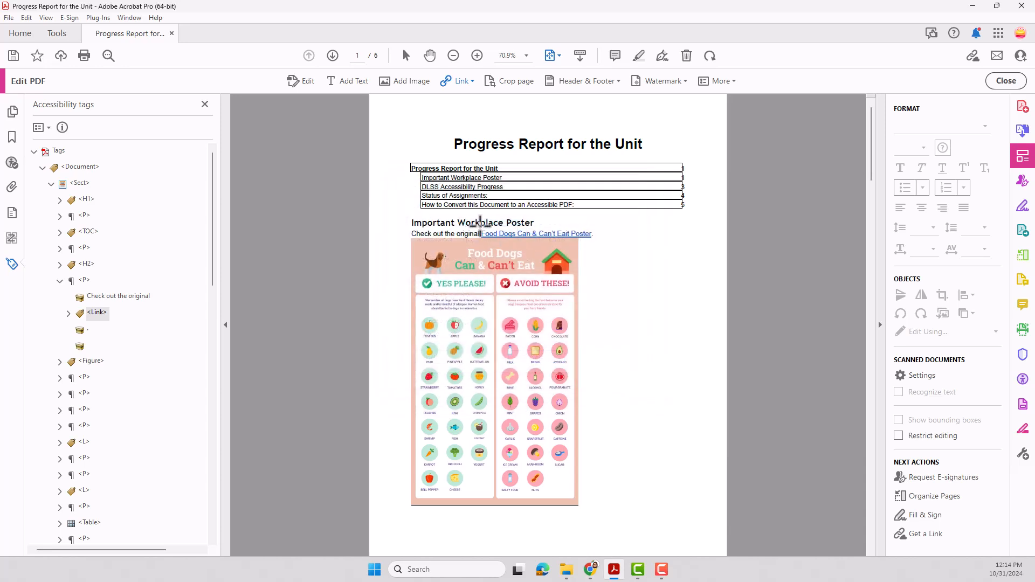
left_click_drag(480, 227, 593, 239)
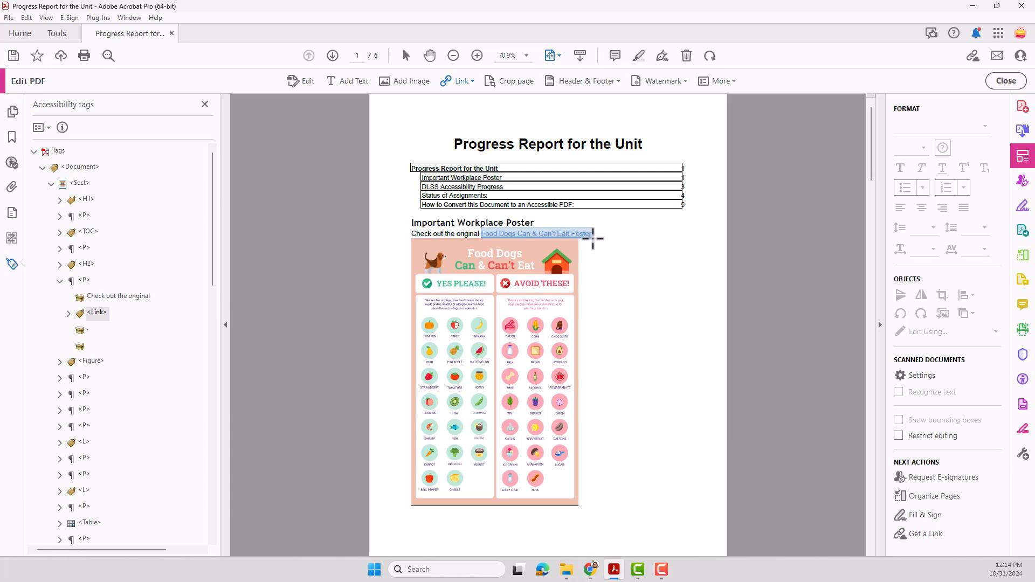
left_click_drag(593, 238, 593, 238)
left_click_drag(593, 239, 594, 240)
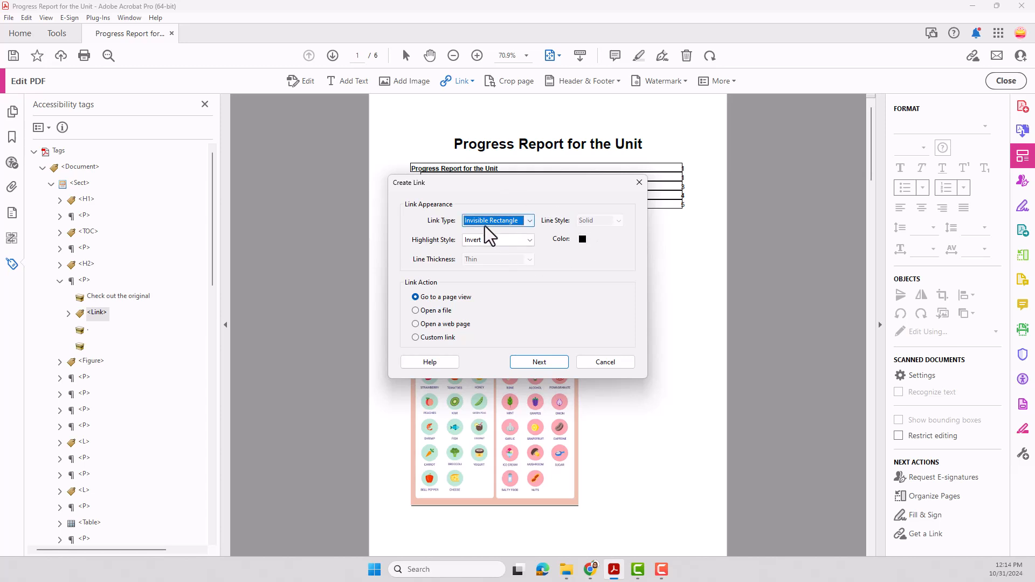
left_click(428, 323)
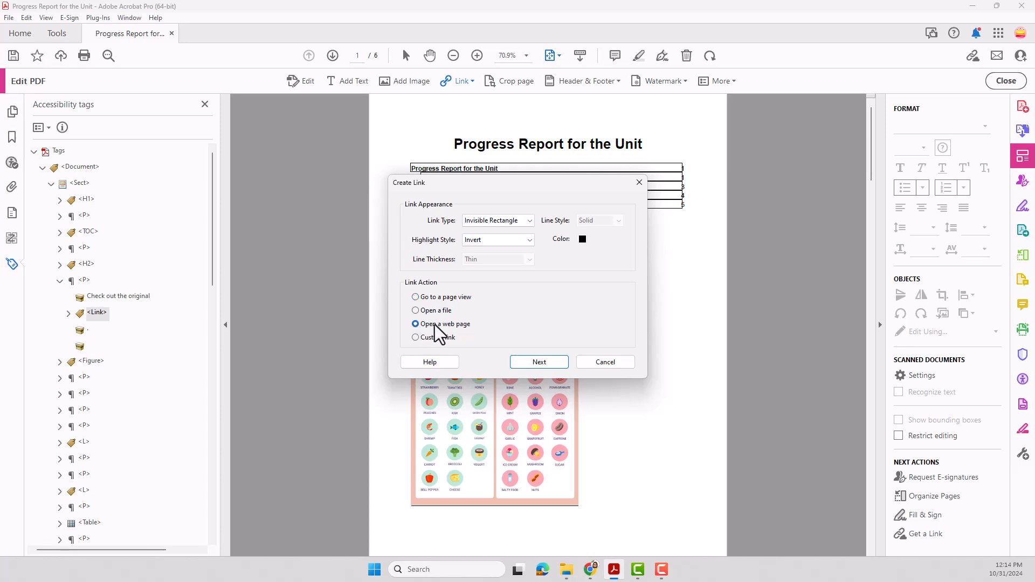
left_click(537, 363)
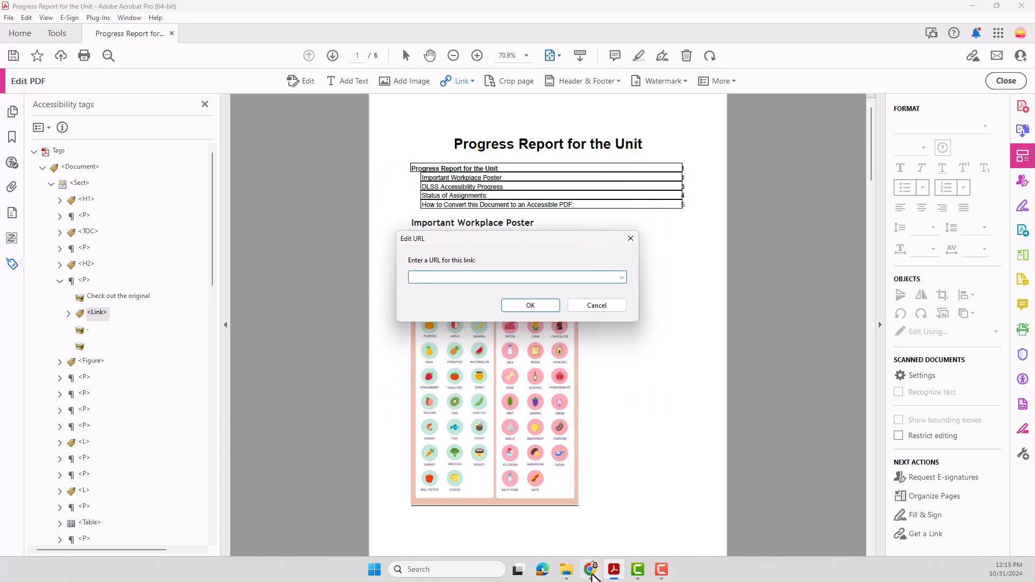
Switch to the Google Docs version in Chrome and copy the URL of the "Food Dogs Can & Can't Eait Poster" link.
mouse_move(590, 570)
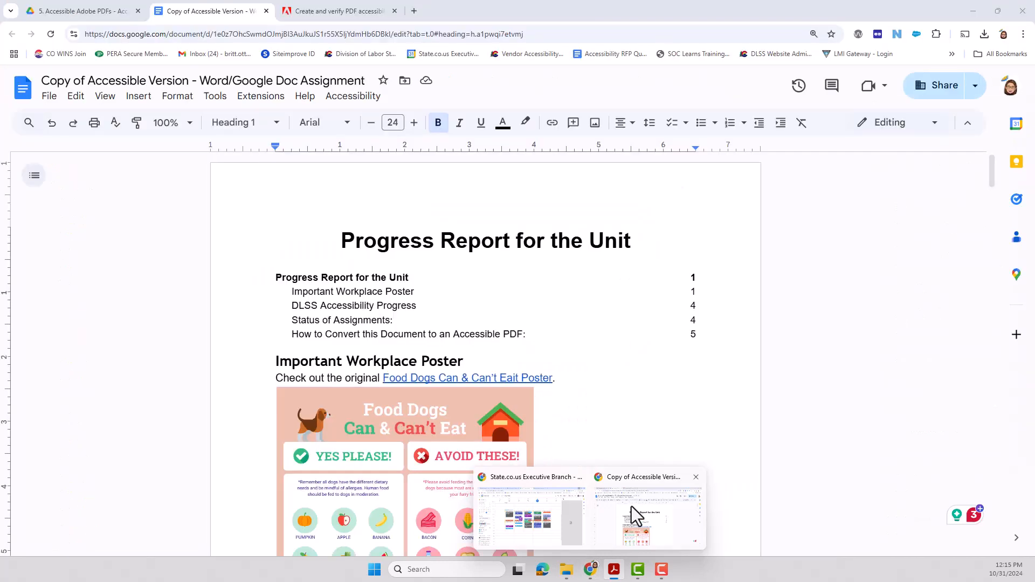
left_click(632, 506)
left_click(462, 379)
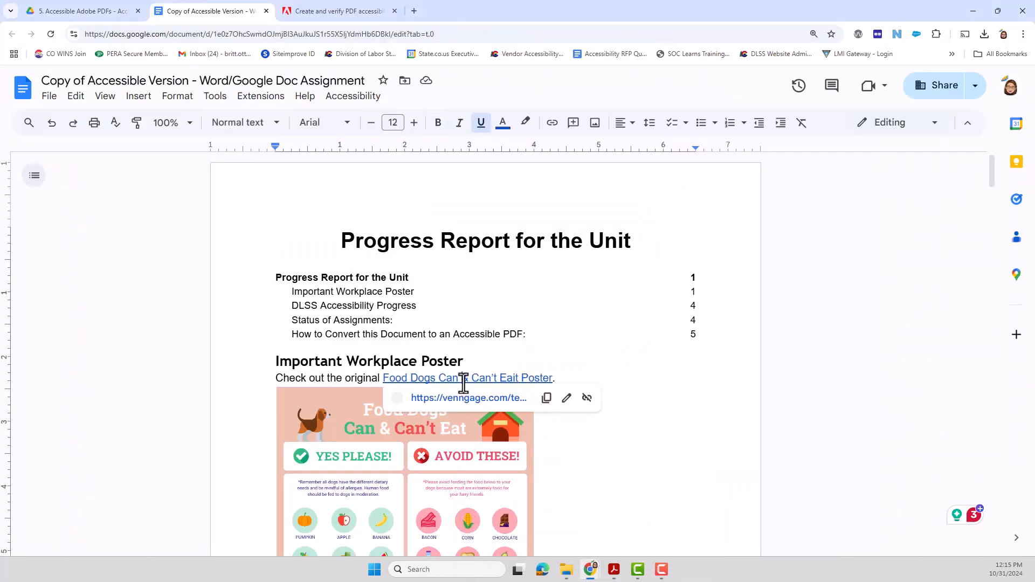
left_click(547, 398)
Return to Acrobat and paste the copied venngage.com address as the new link's URL.
mouse_move(614, 569)
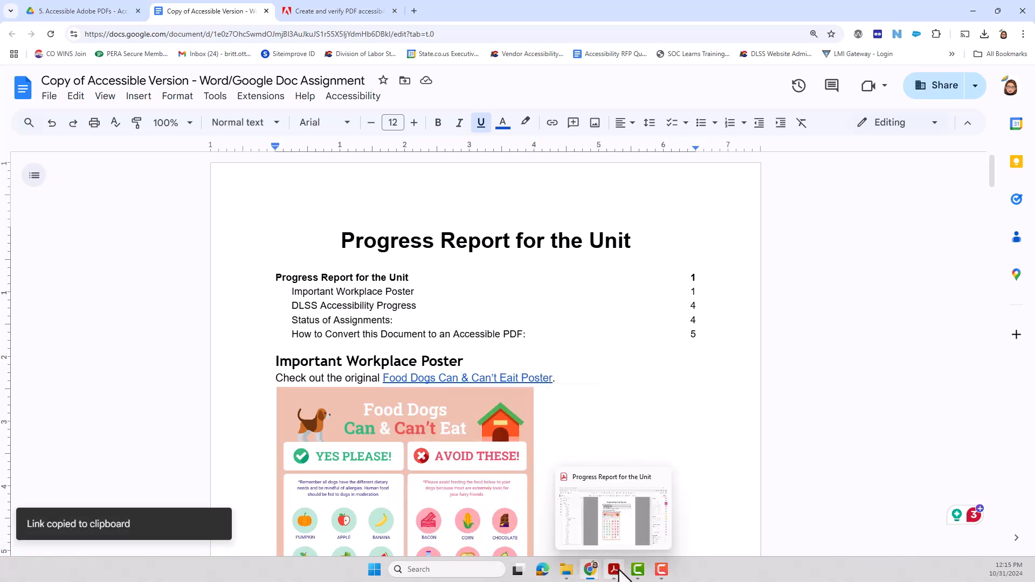
left_click(613, 512)
key("ctrl+v")
left_click_drag(486, 279, 386, 280)
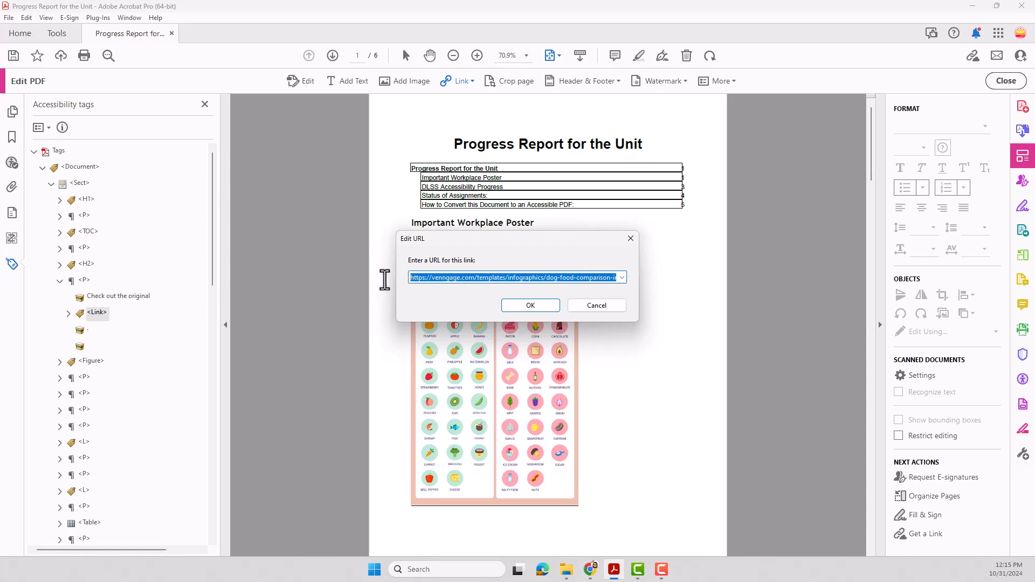
left_click(474, 277)
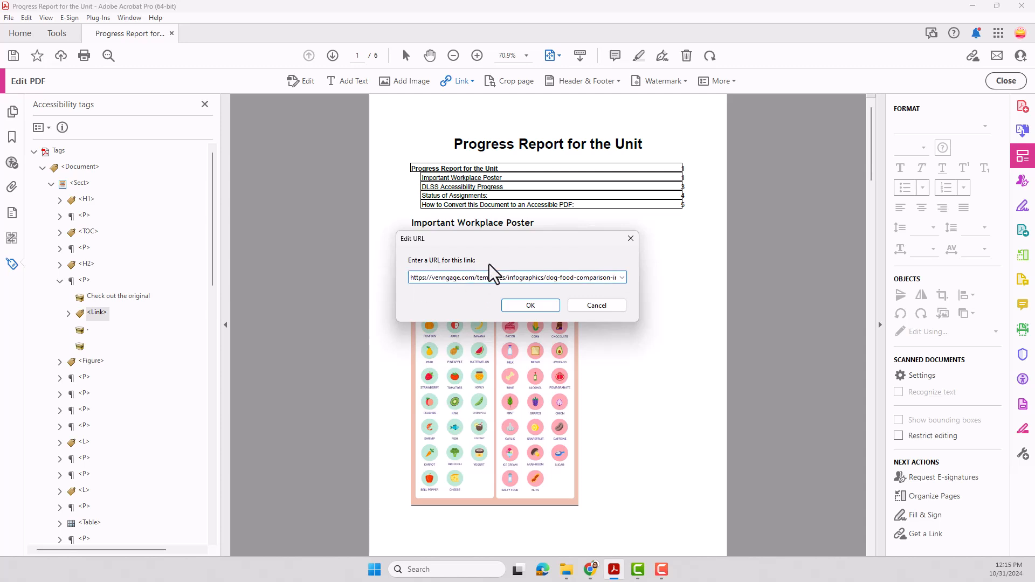
left_click(516, 305)
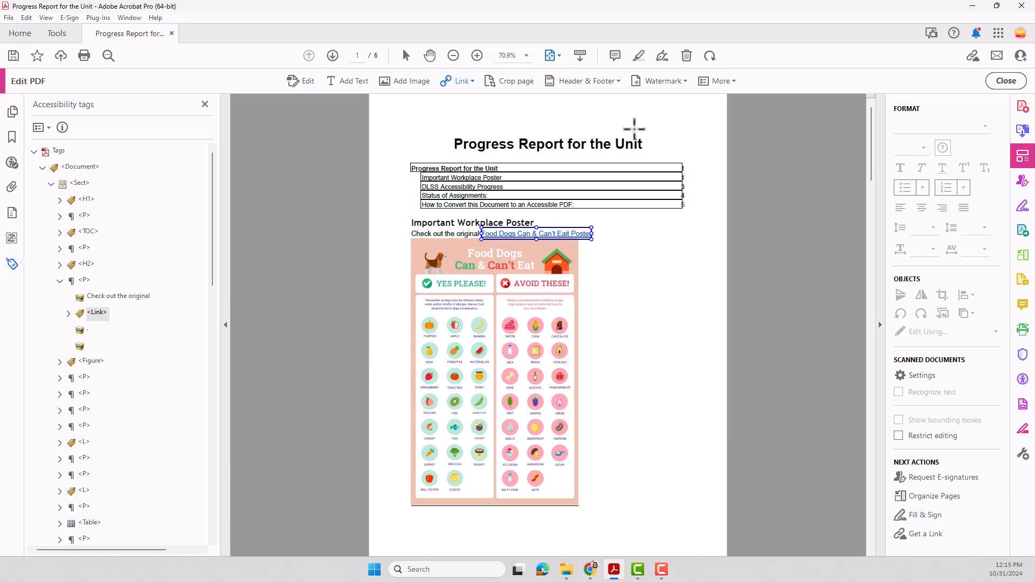
Expand the poster's <Link> tag and check that it contains the Link - OBJR tag for the new link.
left_click(97, 313)
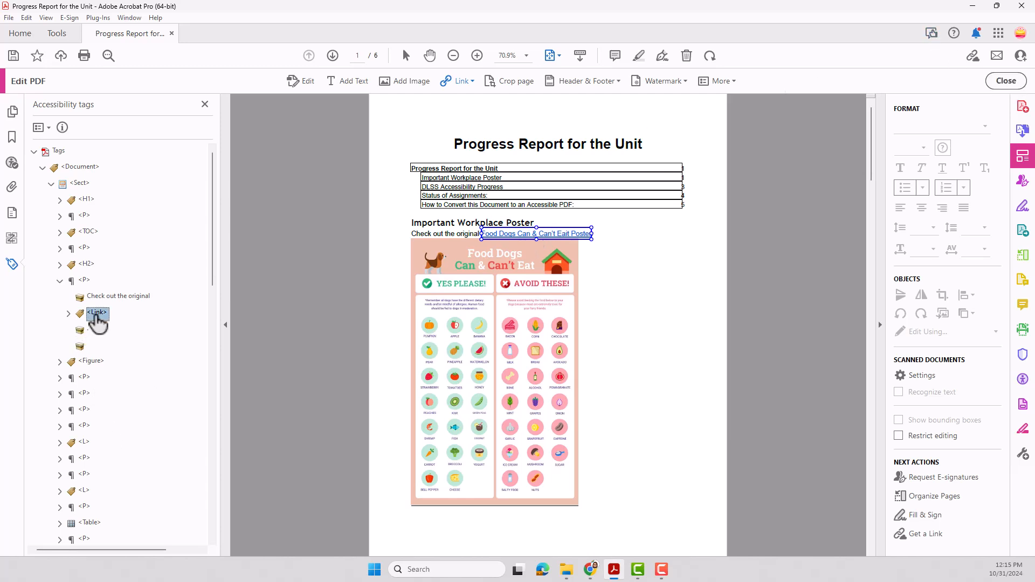
left_click(68, 313)
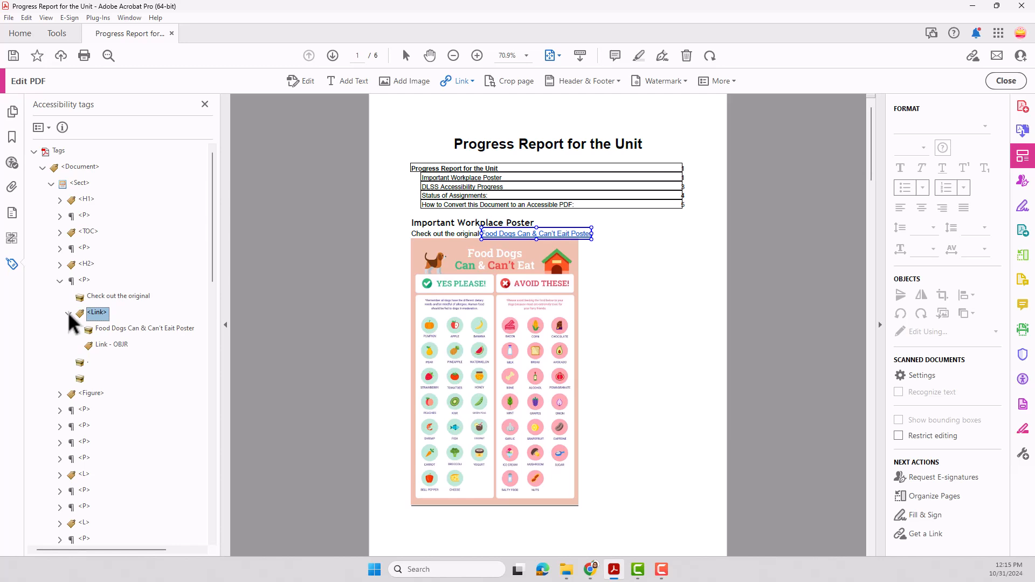
left_click(106, 345)
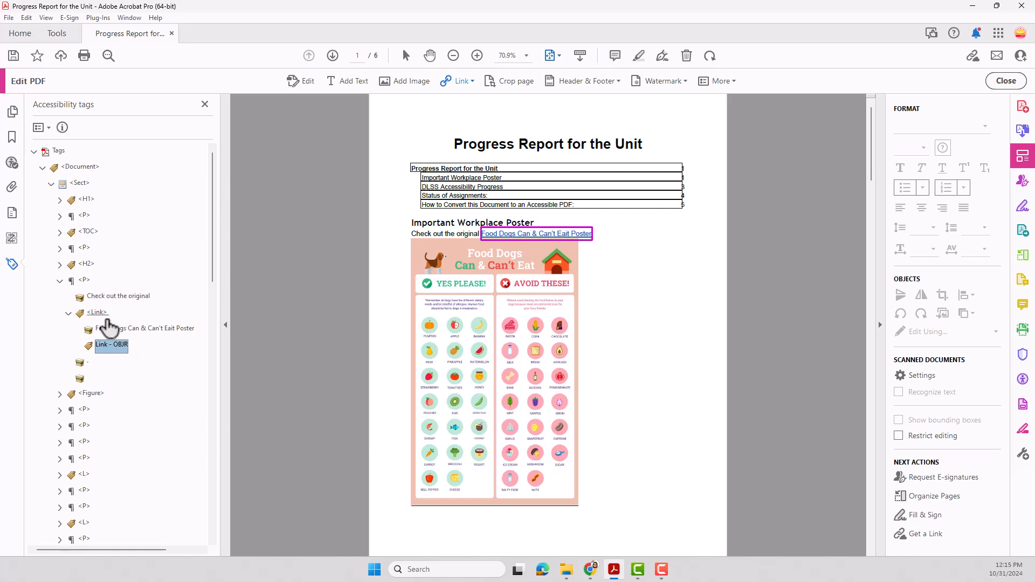
left_click(72, 313)
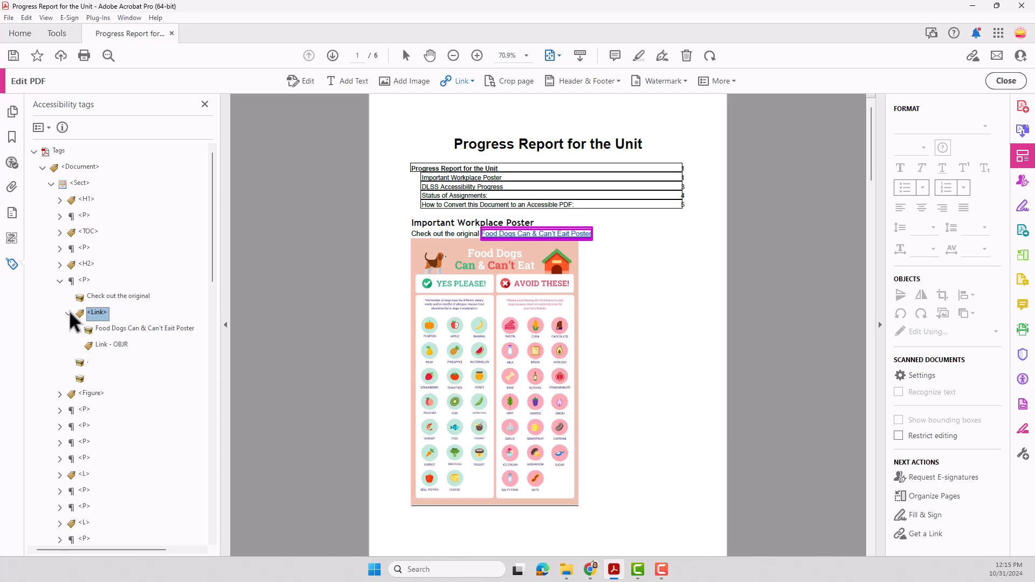
Inspect the poster text and Link - OBJR entries under the <Link> tag, and choose the Add/Edit Web or Document Link command again.
left_click(108, 329)
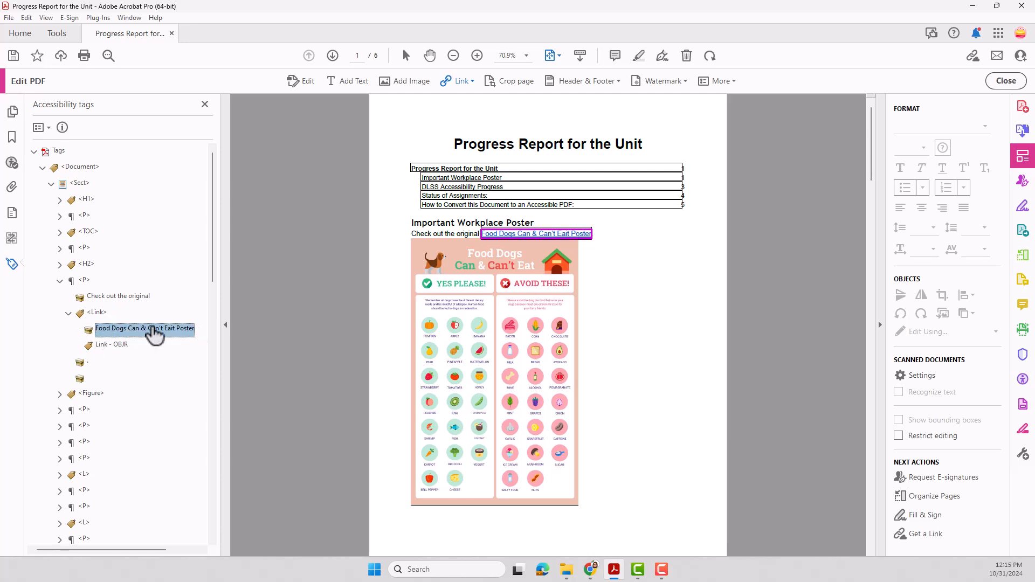
left_click(110, 345)
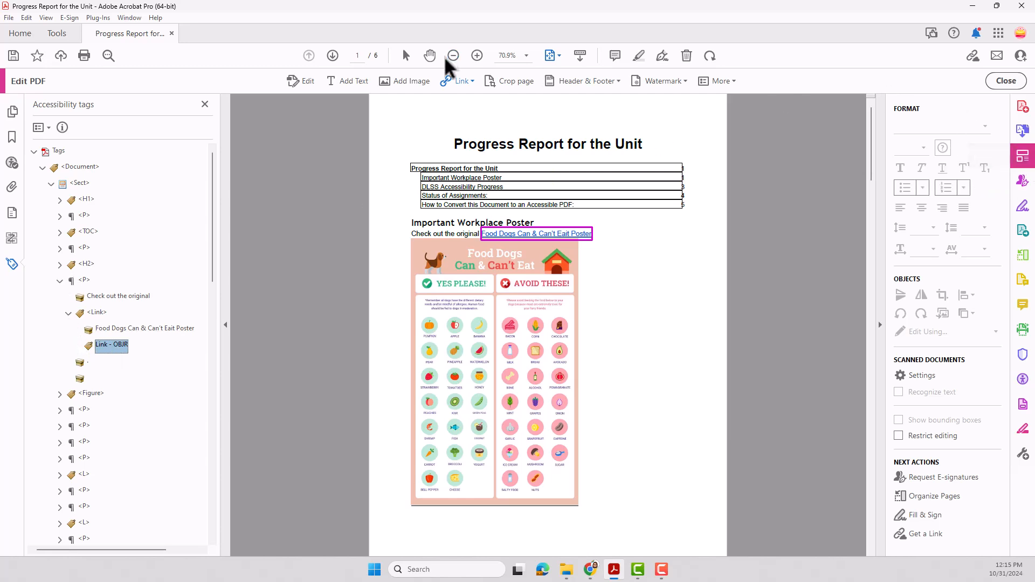
left_click(460, 81)
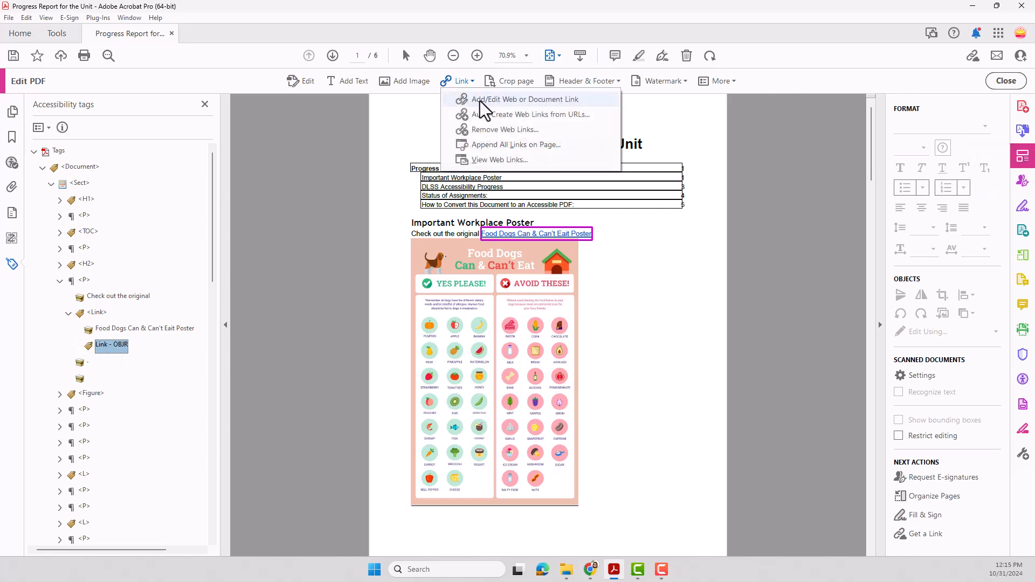
left_click(577, 99)
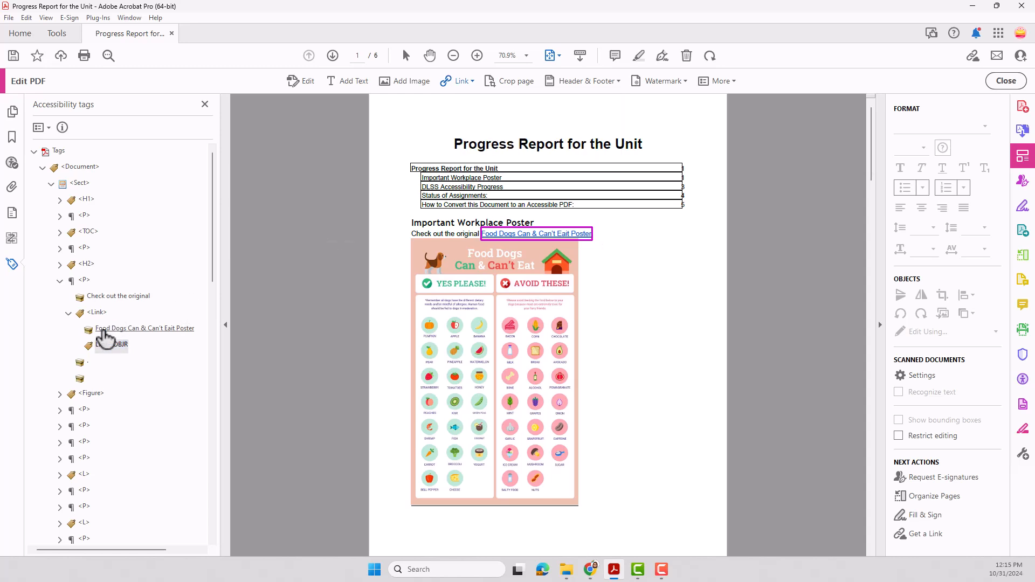
Collapse and re-expand the poster's <Link> tag to recheck its link text and Link - OBJR entries, and close the Edit PDF tool.
left_click(67, 312)
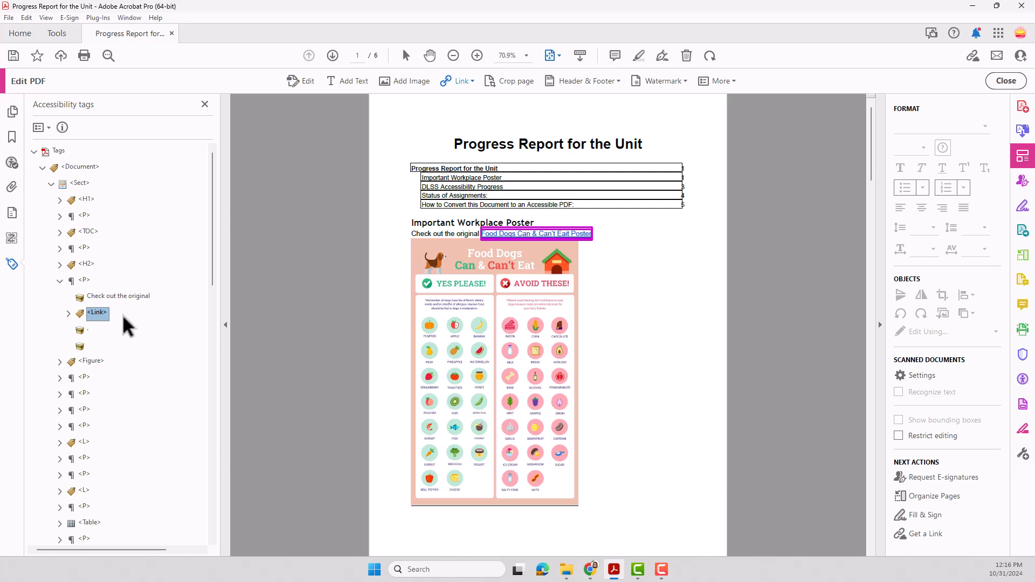
left_click(68, 313)
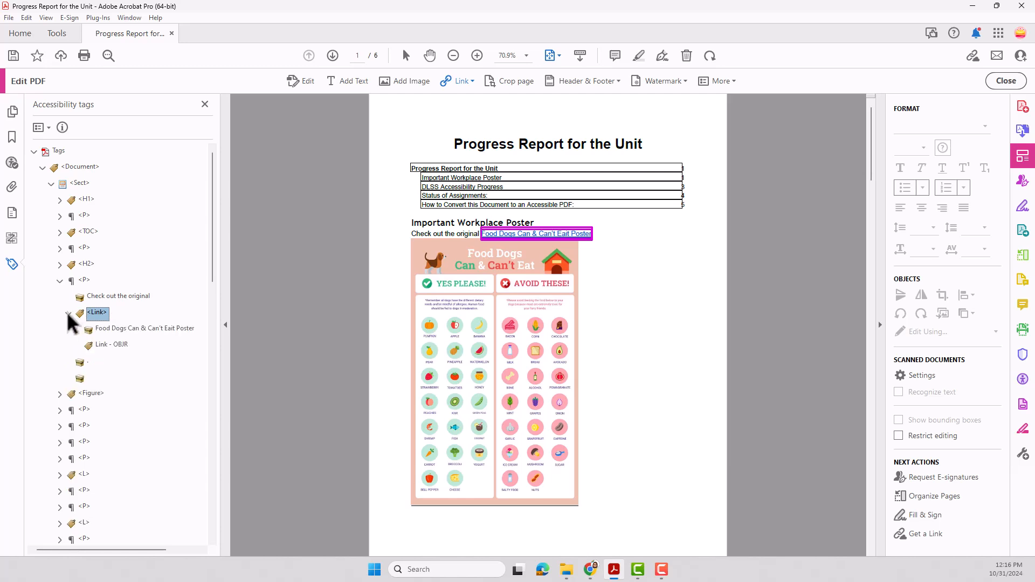
left_click(106, 330)
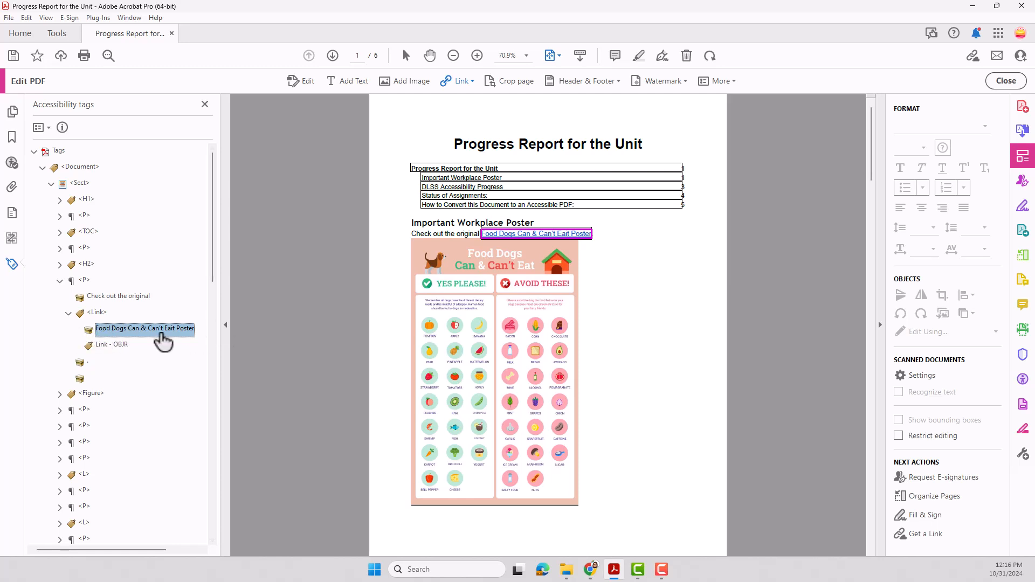
left_click(106, 347)
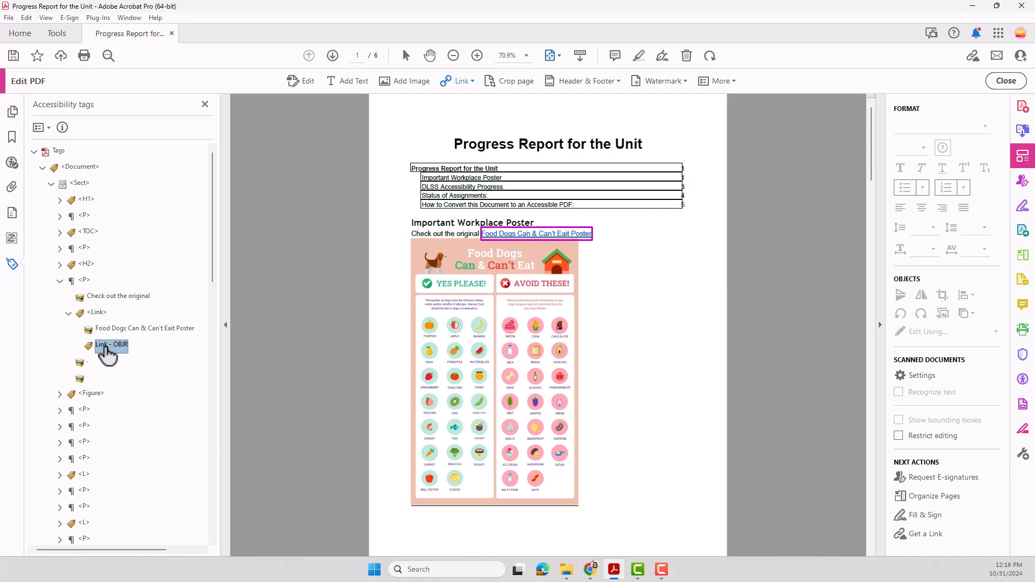
left_click(1001, 81)
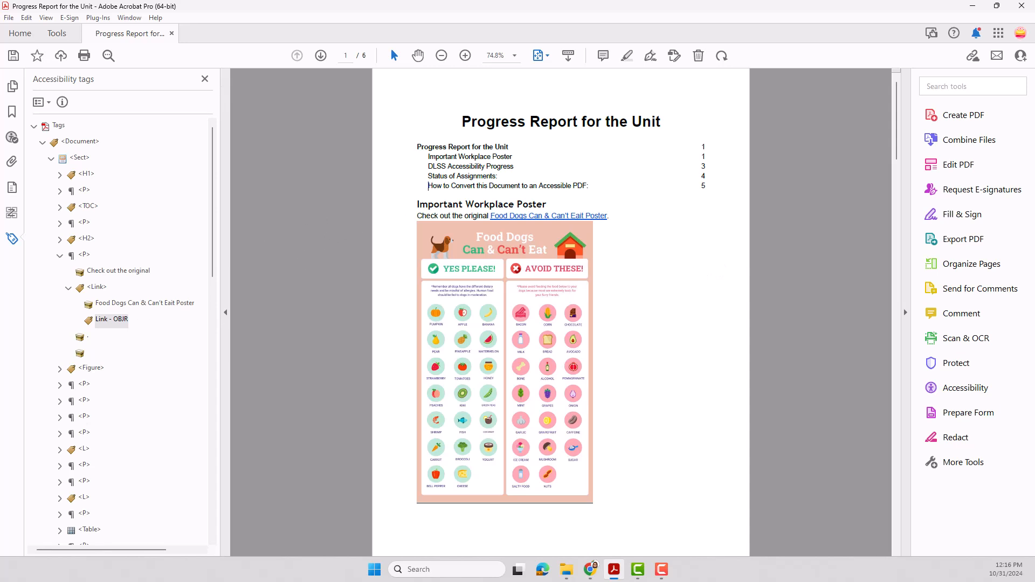